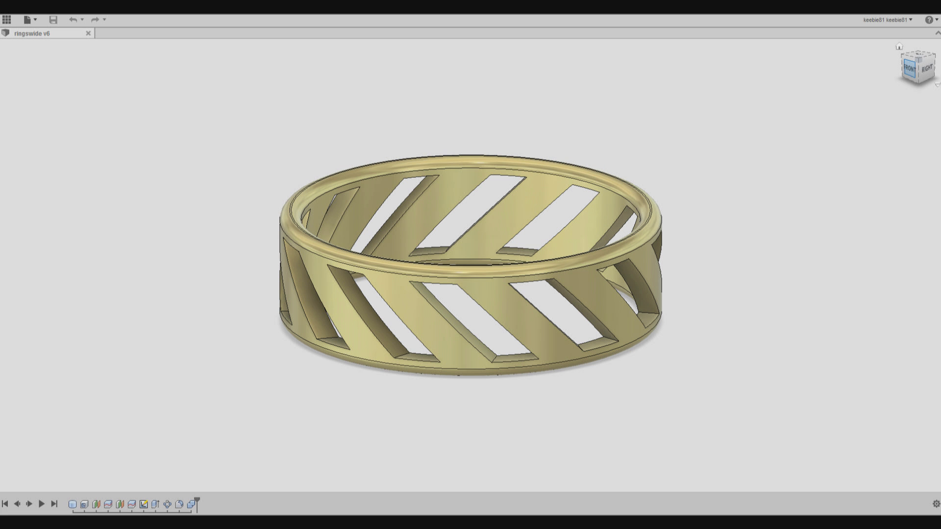
# - Inspect the finished ring from the back, temporarily showing the slanted strut's sketch over the band
pyautogui.moveTo(471, 265)
pyautogui.keyDown('shift'); pyautogui.mouseDown(button='middle')
pyautogui.moveTo(417, 277)
pyautogui.moveTo(392, 294)
pyautogui.moveTo(304, 294)
pyautogui.moveTo(272, 233)
pyautogui.moveTo(258, 155)
pyautogui.moveTo(243, 223)
pyautogui.mouseUp(button='middle'); pyautogui.keyUp('shift')
pyautogui.keyDown('shift'); pyautogui.moveTo(304, 206); pyautogui.dragTo(304, 235, button='middle'); pyautogui.keyUp('shift')
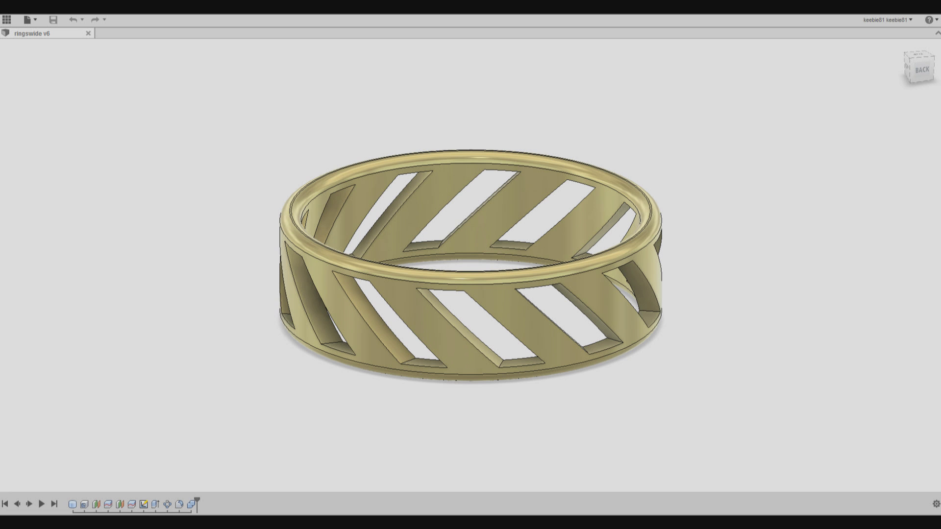
pyautogui.press('v')
pyautogui.press('v')
pyautogui.press('v')
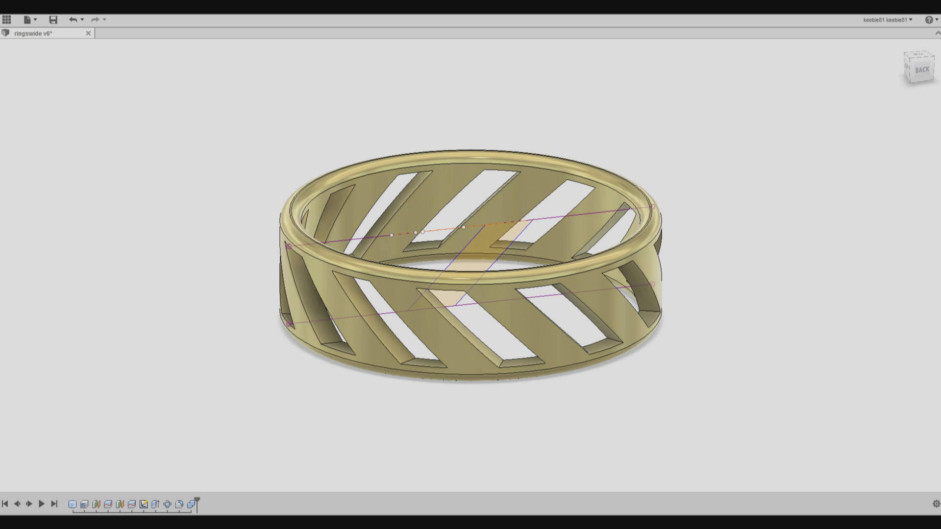
pyautogui.click(921, 70)
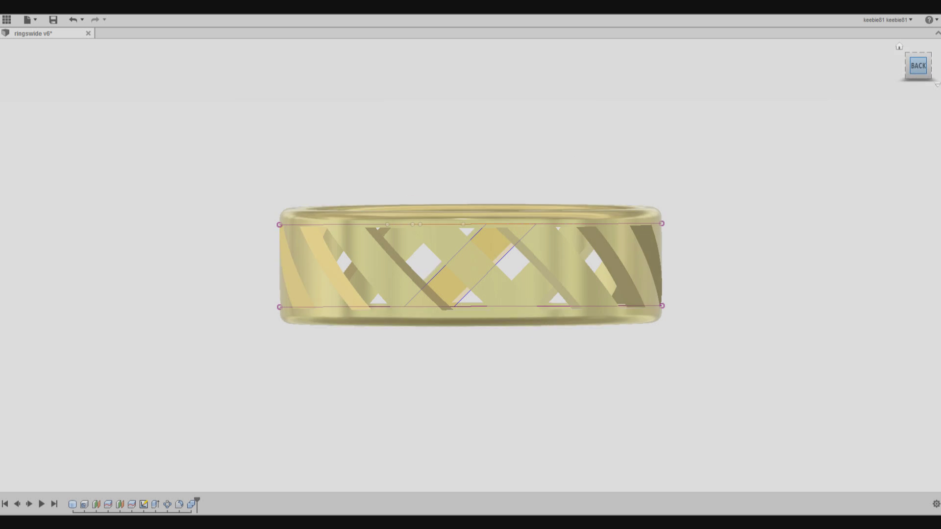
pyautogui.press('v')
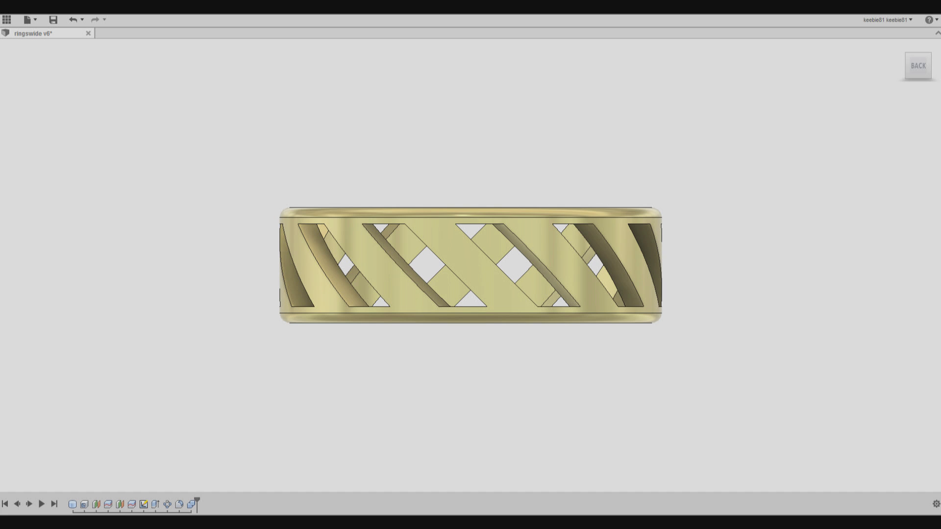
pyautogui.moveTo(917, 65); pyautogui.dragTo(918, 78)
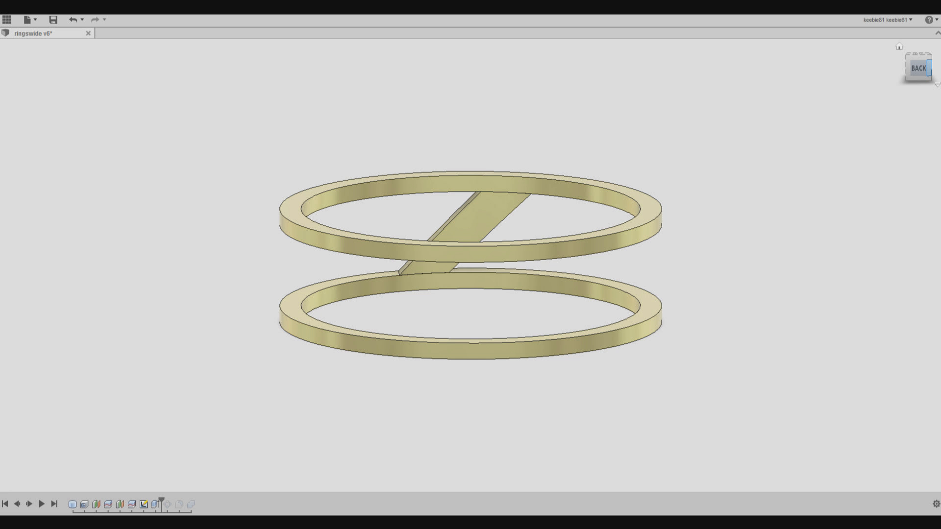
# - Examine the two rim bands and the single slanted strut from the back, left, right and front sides
pyautogui.click(928, 68)
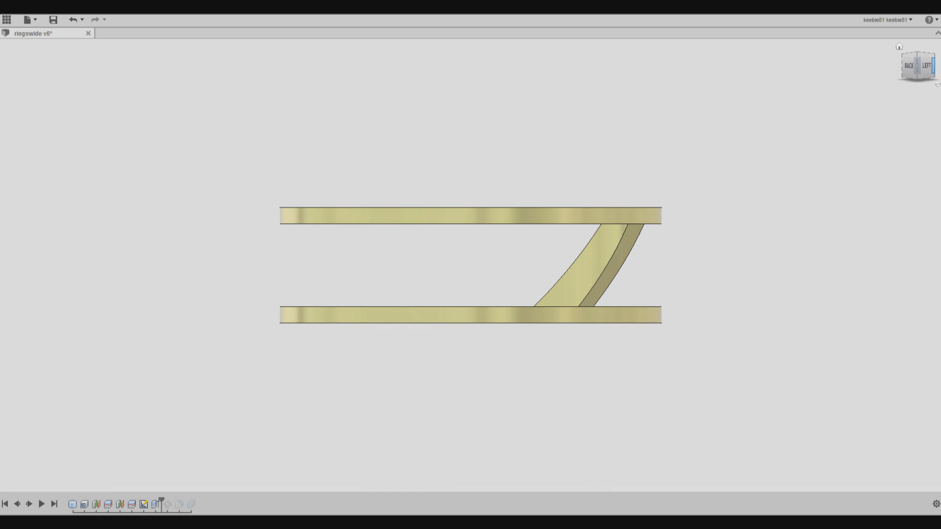
pyautogui.click(933, 65)
pyautogui.click(934, 65)
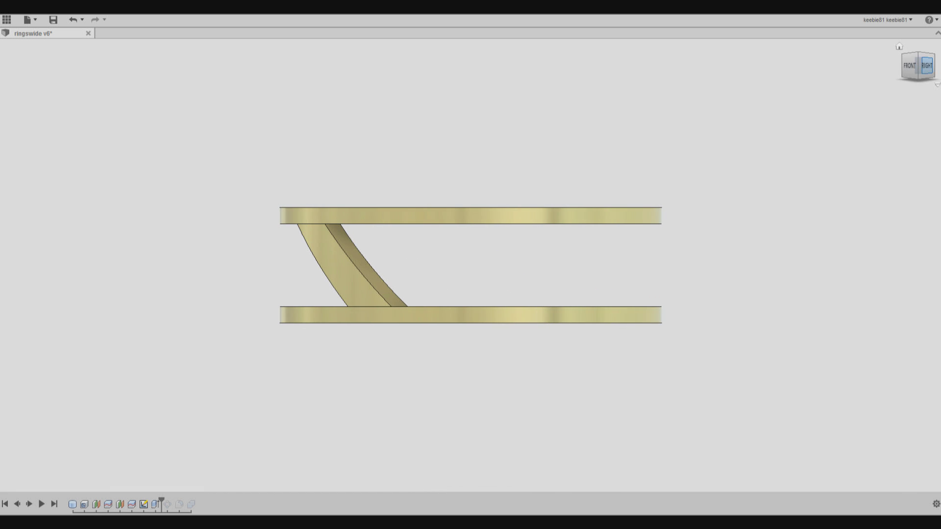
pyautogui.click(918, 55)
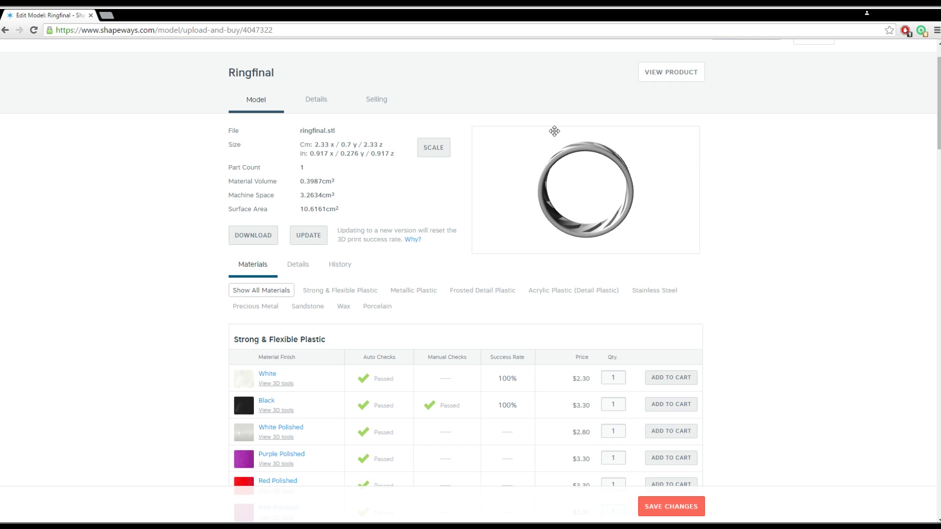
# - Switch to the Shapeways page for Ringfinal, inspect the ring preview from several angles, and review material prices through Stainless Steel
pyautogui.moveTo(554, 130); pyautogui.dragTo(593, 132)
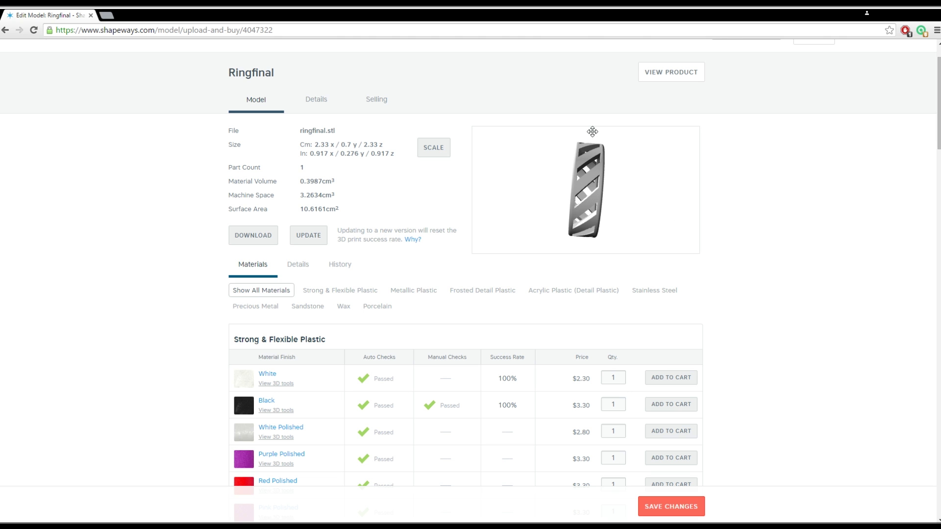
pyautogui.moveTo(627, 188); pyautogui.dragTo(779, 199)
pyautogui.scroll(-2, 779, 199)
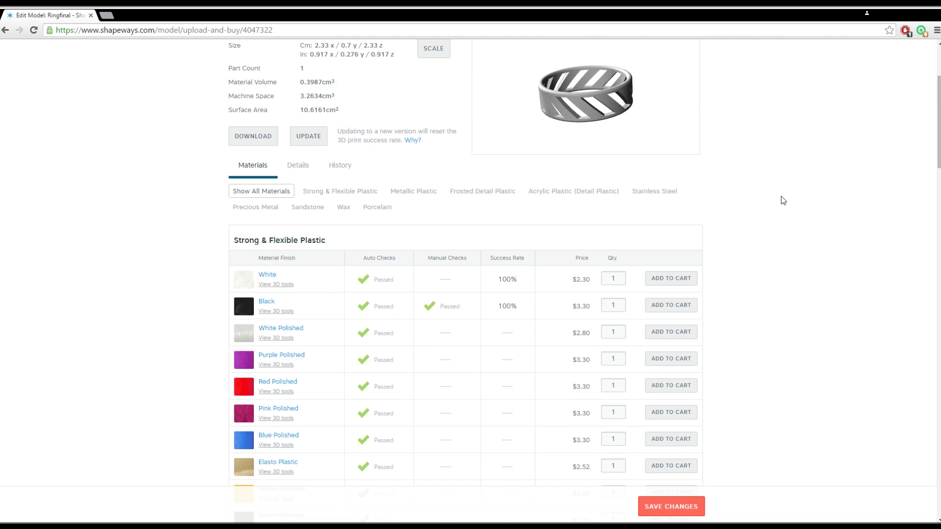
pyautogui.scroll(-1, 784, 200)
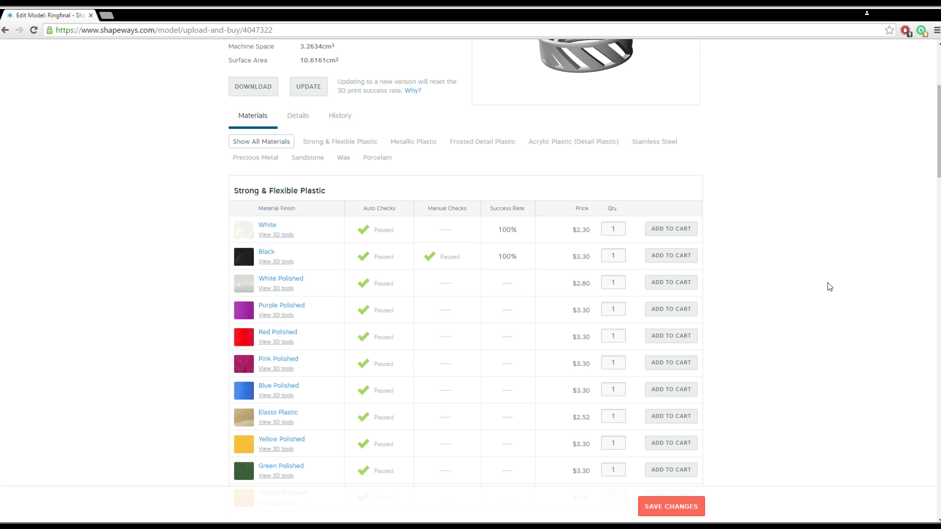
pyautogui.scroll(-1, 829, 287)
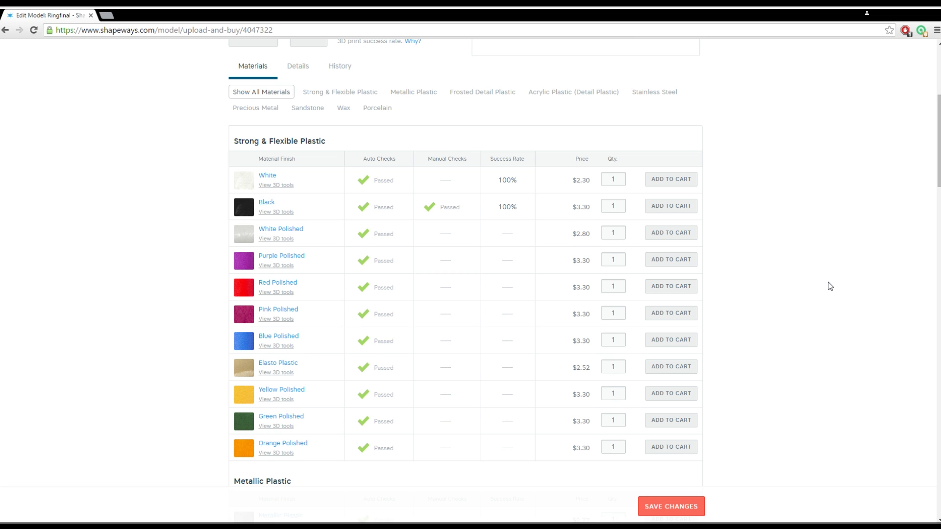
pyautogui.scroll(-4, 830, 287)
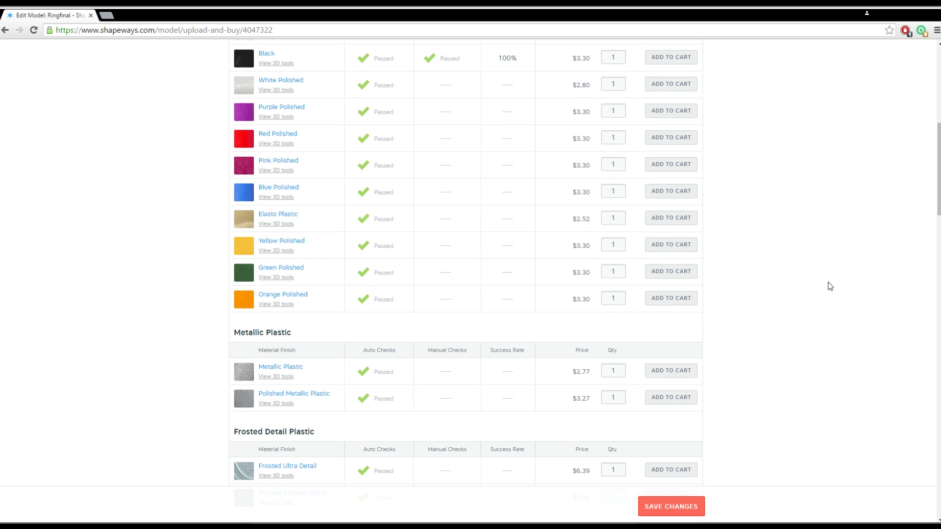
pyautogui.scroll(-1, 830, 287)
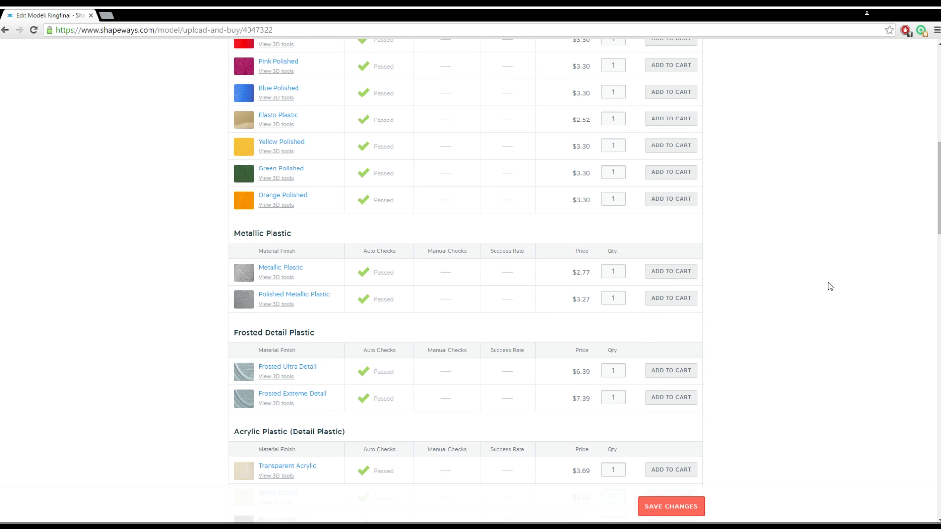
pyautogui.scroll(-1, 829, 286)
pyautogui.scroll(-2, 830, 286)
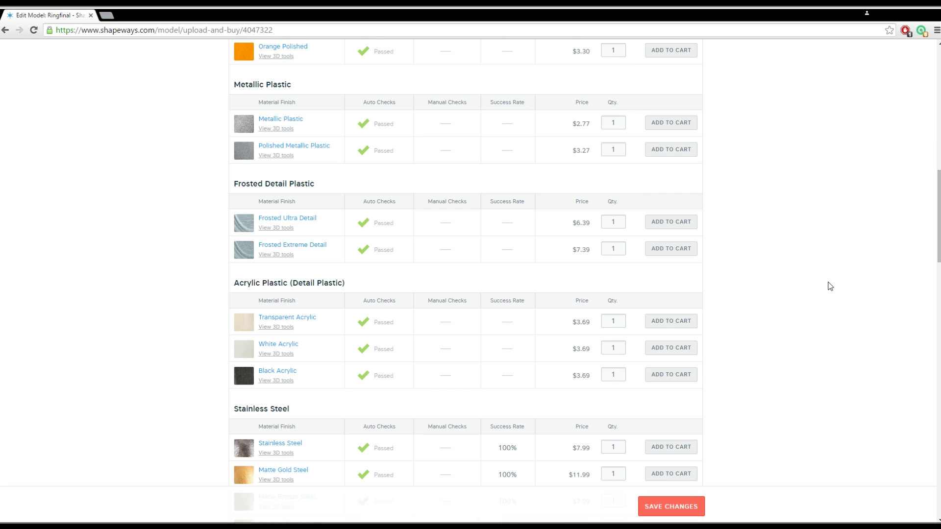
pyautogui.scroll(-1, 829, 286)
pyautogui.scroll(-1, 830, 286)
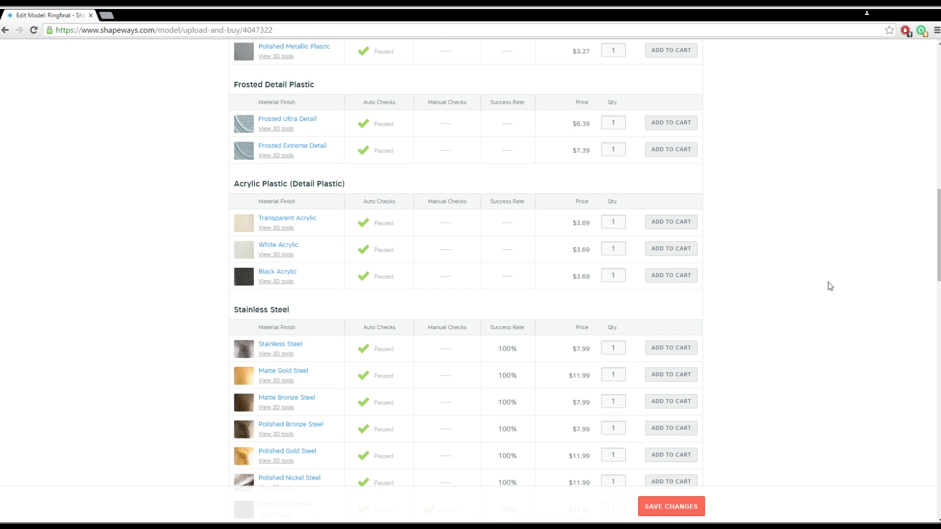
pyautogui.scroll(-1, 830, 286)
pyautogui.scroll(-2, 830, 286)
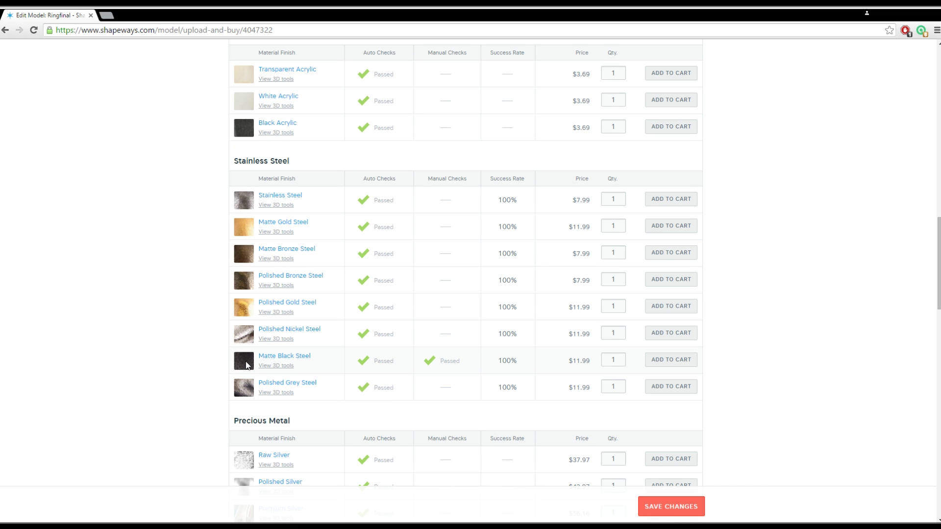
# - Open the material information for Matte Black Steel and view the enlarged photo of the nickel, grey and black steel rabbits
pyautogui.click(275, 358)
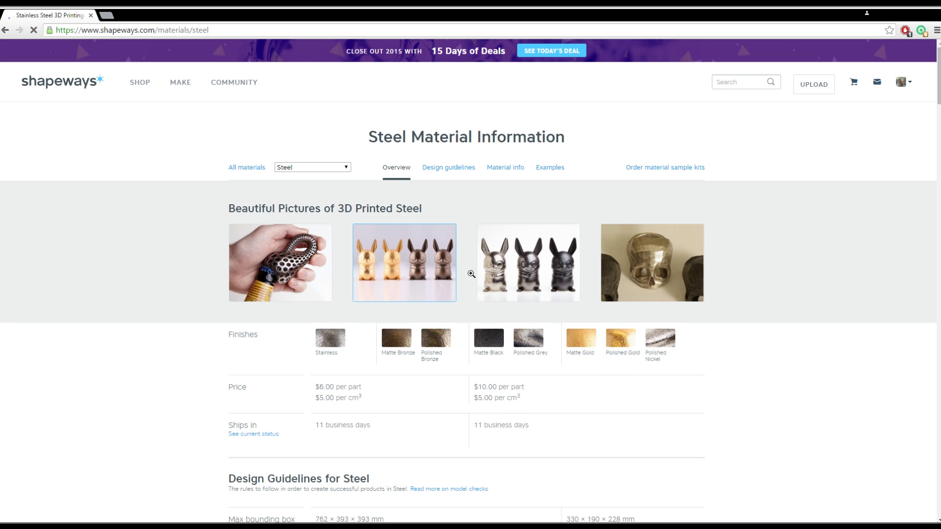
pyautogui.click(543, 283)
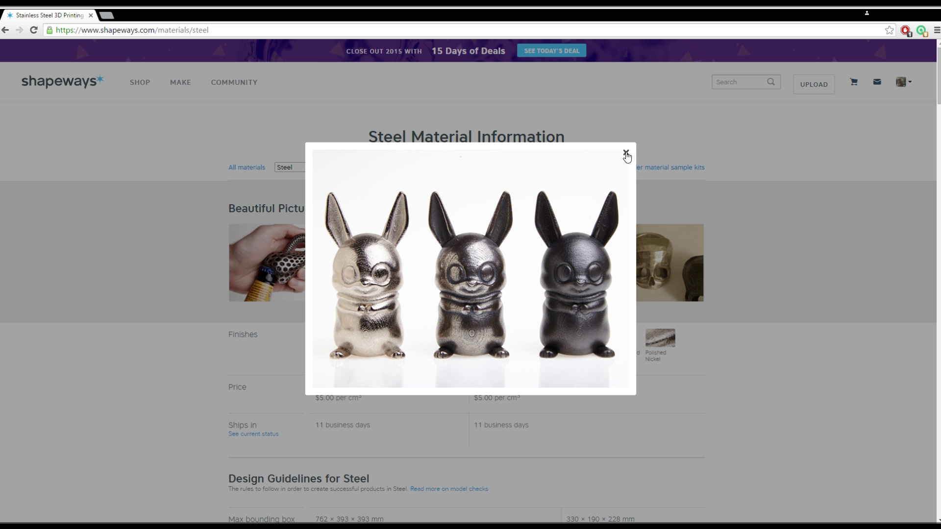
pyautogui.click(625, 154)
# - Review the steel finishes, shipping time, design guidelines for size, wall thickness, detail and clearance, and the design tips
pyautogui.scroll(-4, 494, 331)
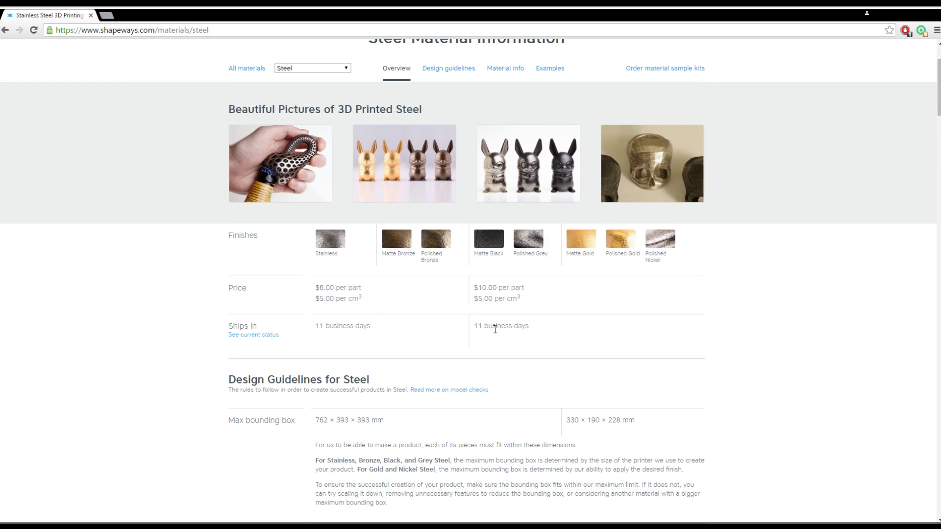
pyautogui.scroll(-2, 662, 326)
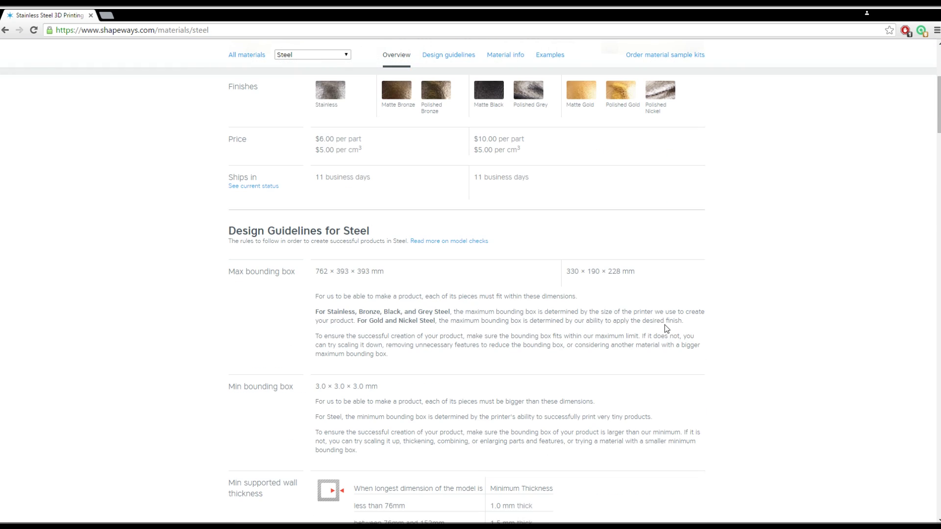
pyautogui.scroll(-1, 754, 359)
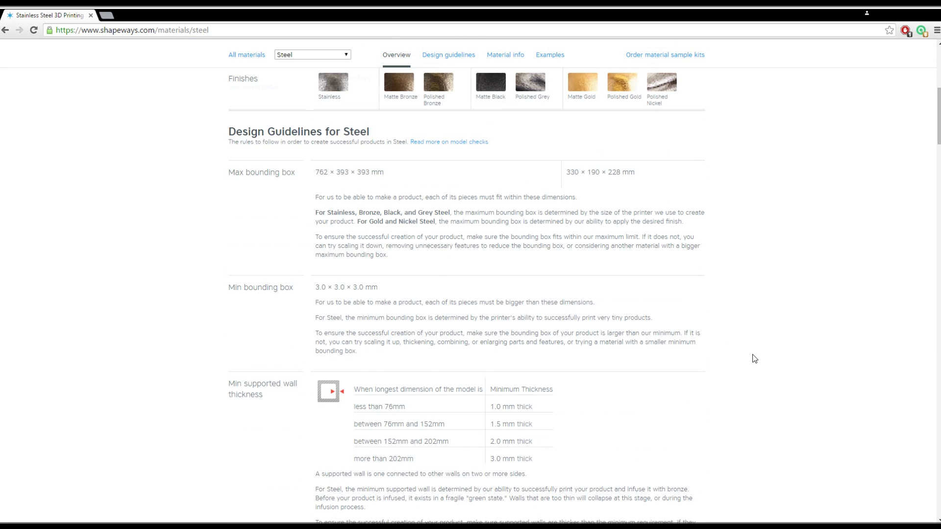
pyautogui.scroll(-2, 754, 359)
pyautogui.scroll(-1, 754, 359)
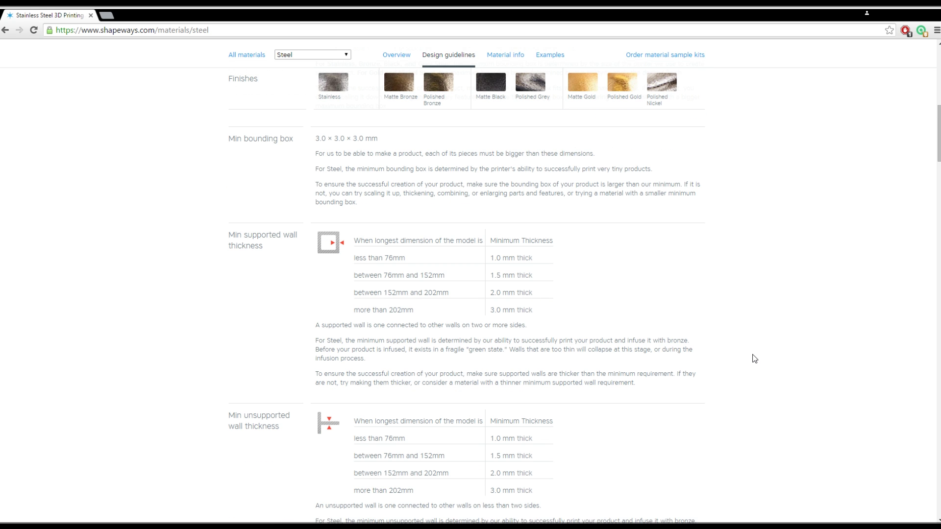
pyautogui.scroll(-4, 754, 359)
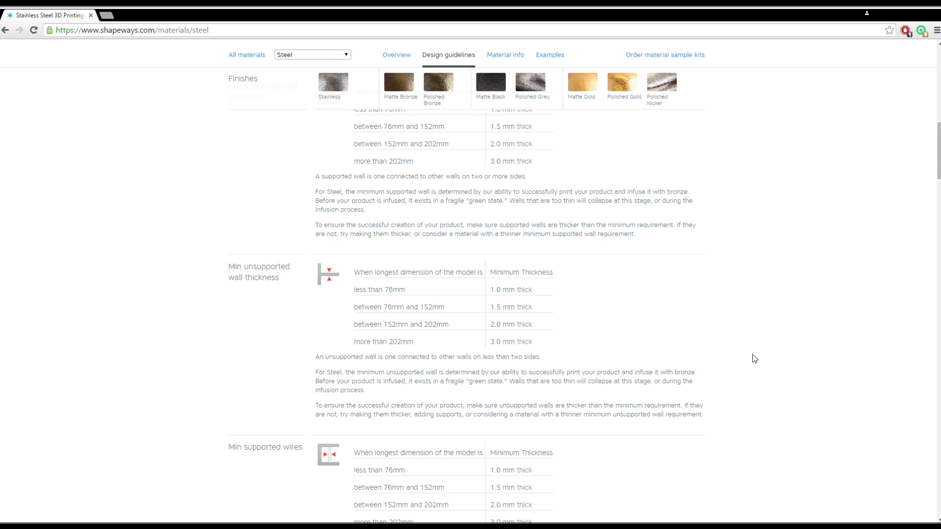
pyautogui.scroll(-3, 754, 358)
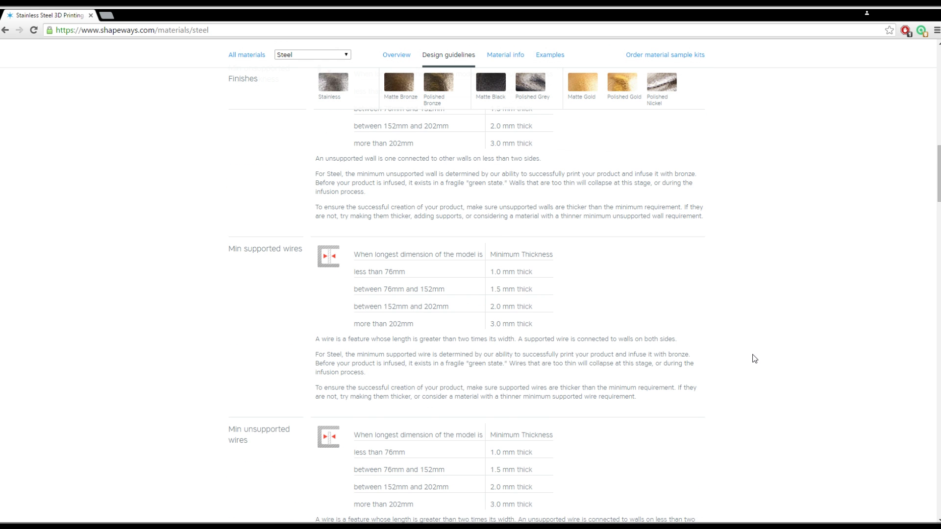
pyautogui.scroll(-2, 754, 359)
pyautogui.scroll(-7, 754, 359)
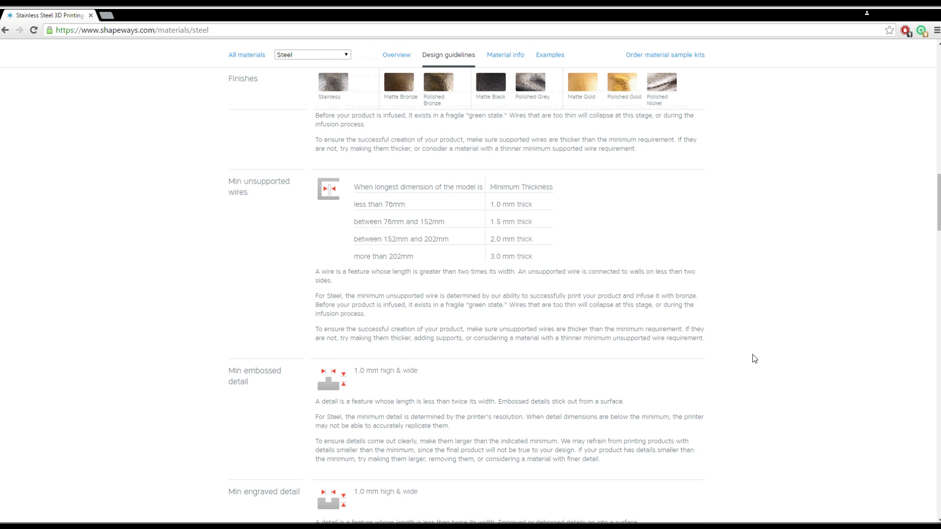
pyautogui.scroll(-6, 754, 358)
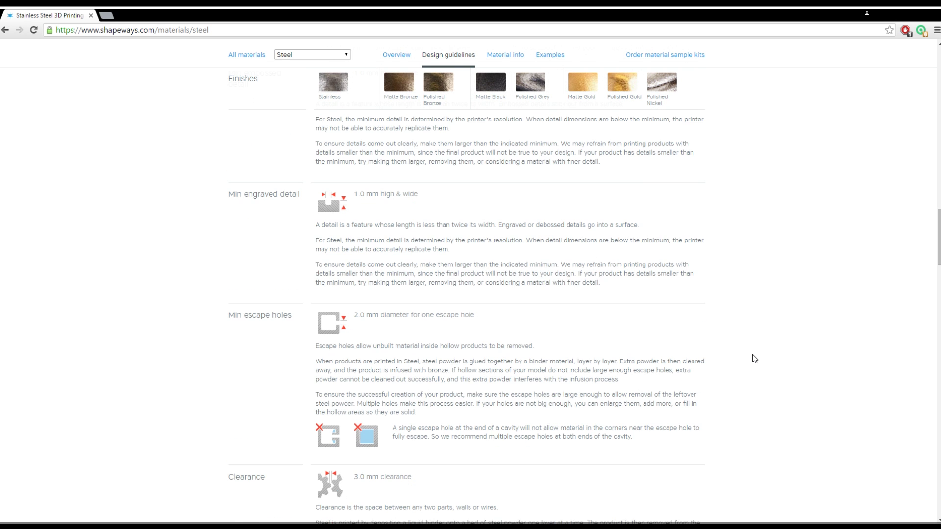
pyautogui.scroll(-5, 754, 359)
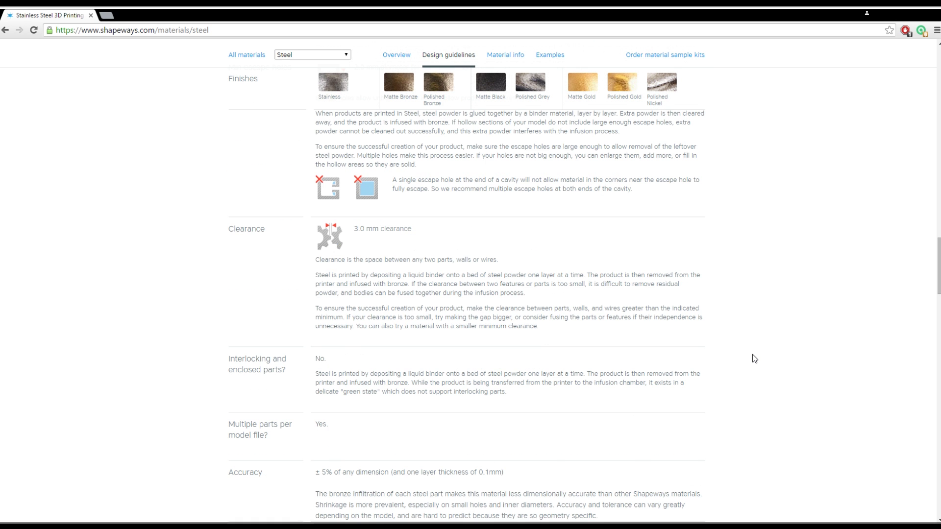
pyautogui.scroll(-3, 754, 359)
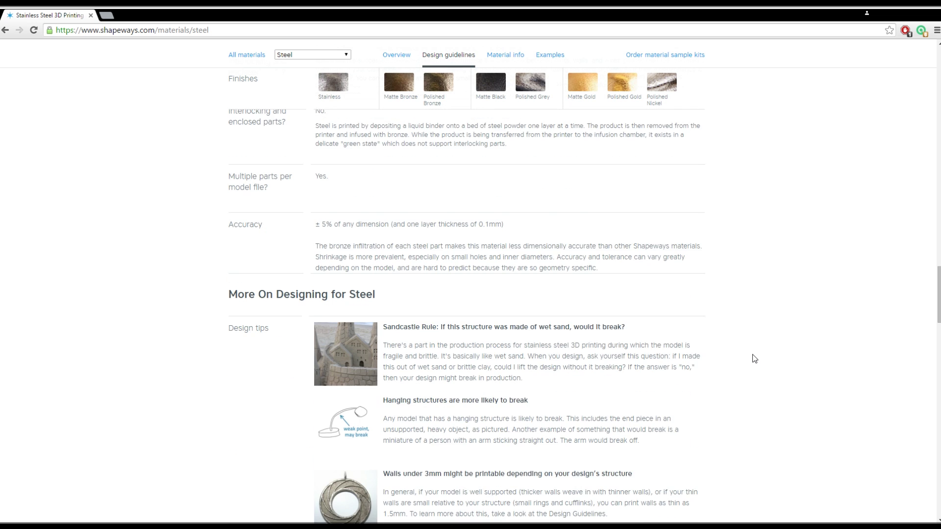
pyautogui.scroll(-3, 770, 358)
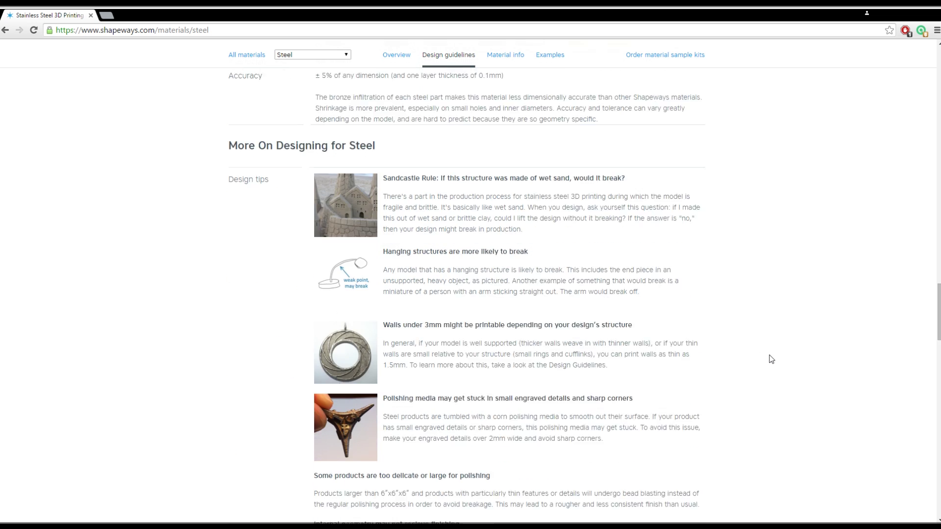
pyautogui.scroll(-7, 770, 359)
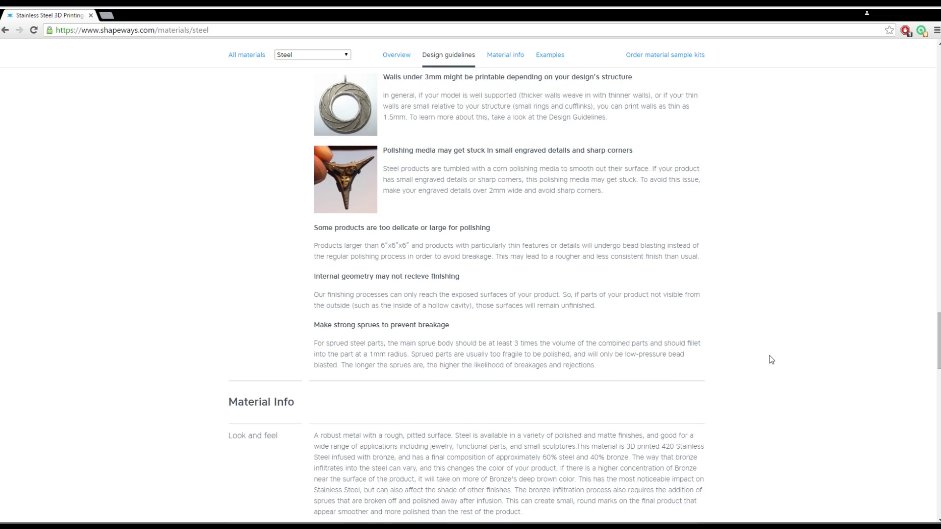
# - Read the steel Material Info section and highlight the "How it's 3D printed" paragraph
pyautogui.scroll(-1, 771, 360)
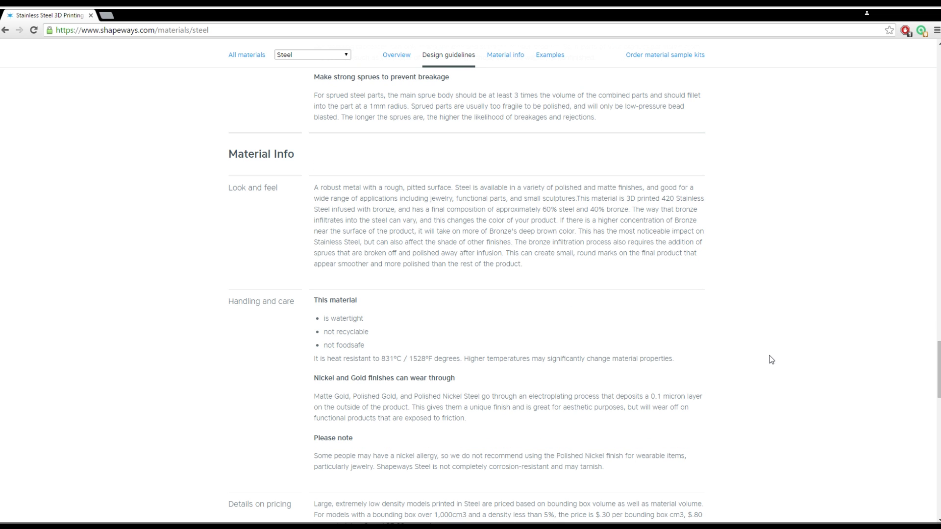
pyautogui.scroll(-1, 771, 359)
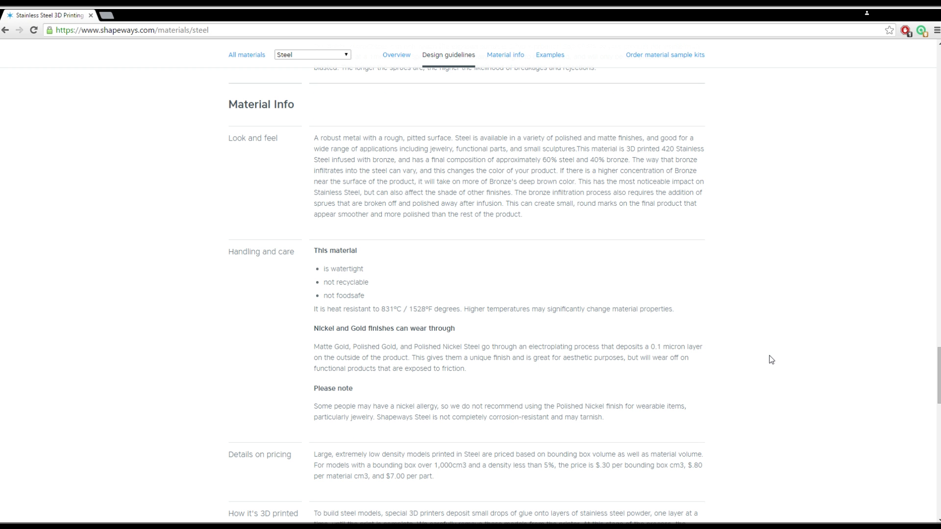
pyautogui.scroll(-1, 771, 359)
pyautogui.scroll(-3, 770, 359)
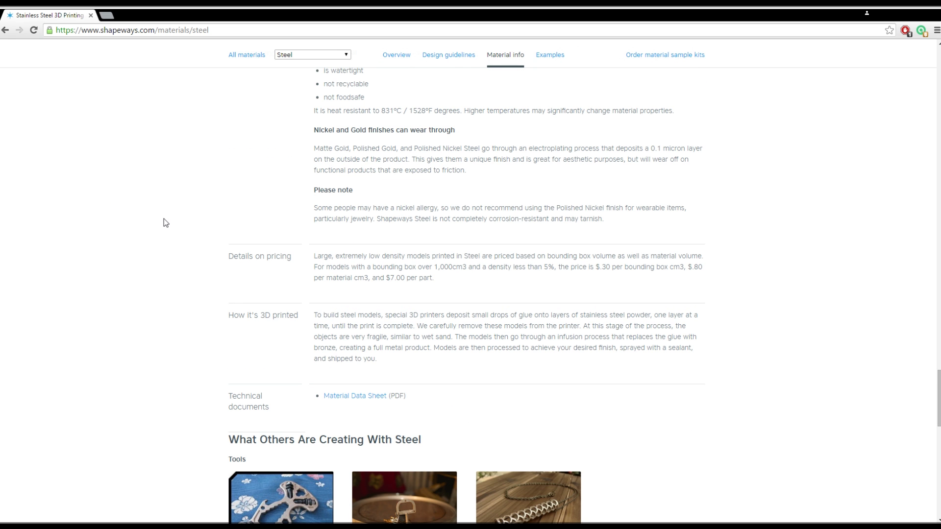
pyautogui.scroll(-1, 167, 221)
pyautogui.moveTo(378, 309); pyautogui.dragTo(230, 266)
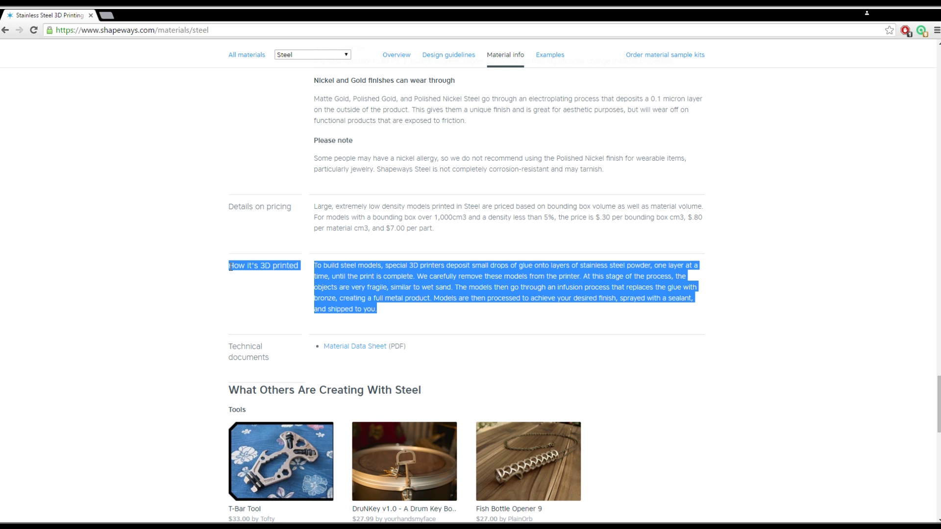